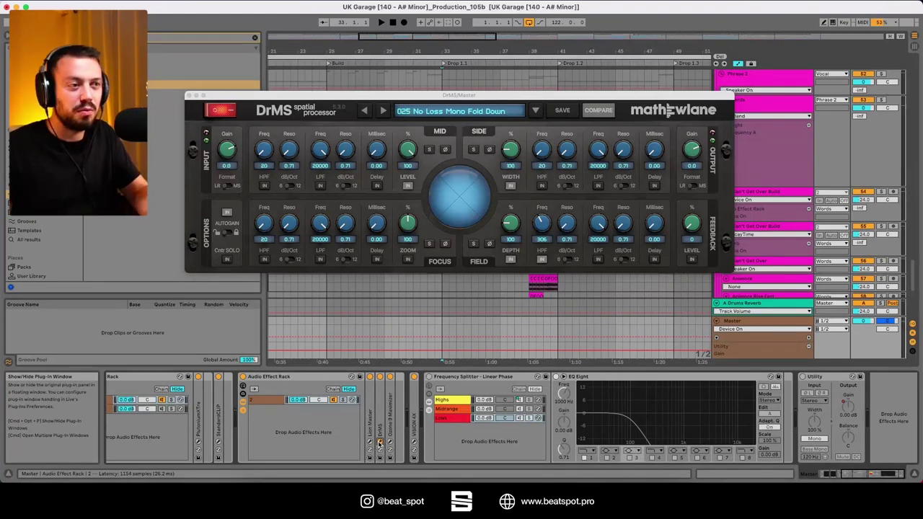
# - Hide the DrMS plug-in window and play the arrangement from bar 33 with DrMS active
pyautogui.click(380, 444)
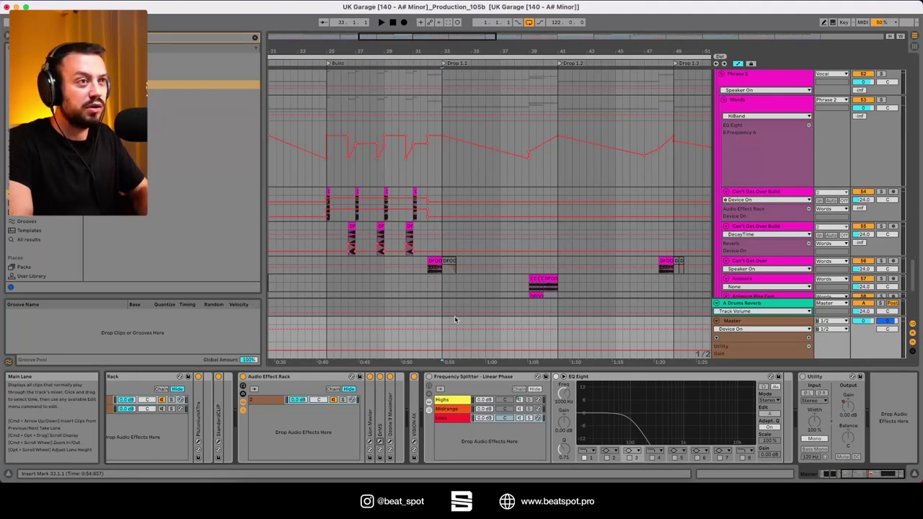
pyautogui.press('space')
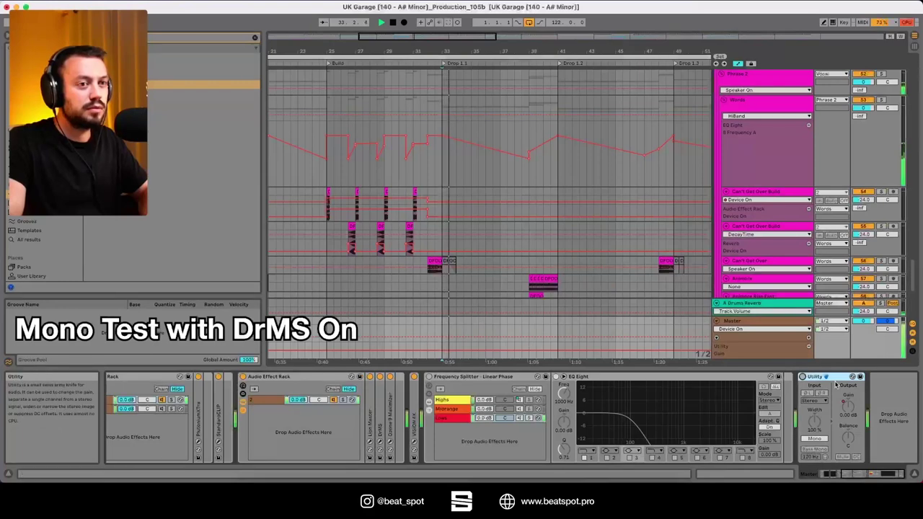
# - Toggle the Utility mono fold-down repeatedly to compare mono and stereo, ending in mono
pyautogui.click(802, 377)
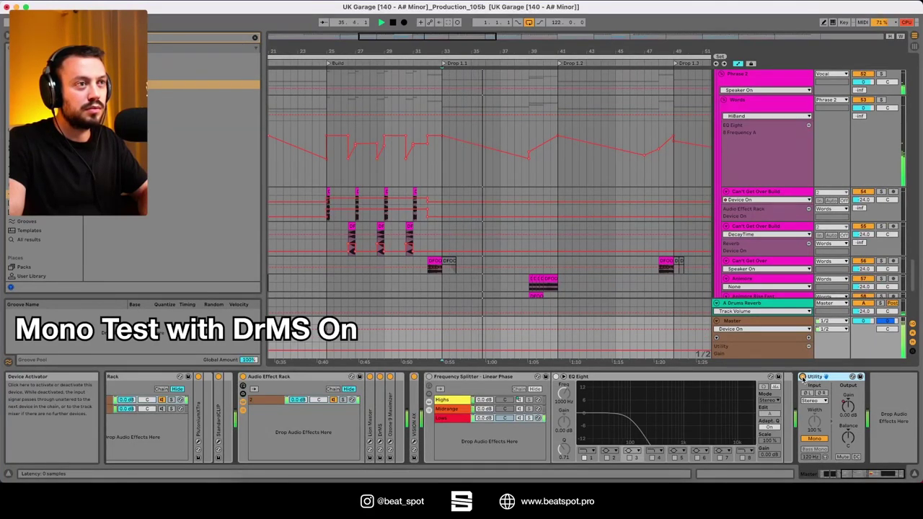
pyautogui.click(803, 377)
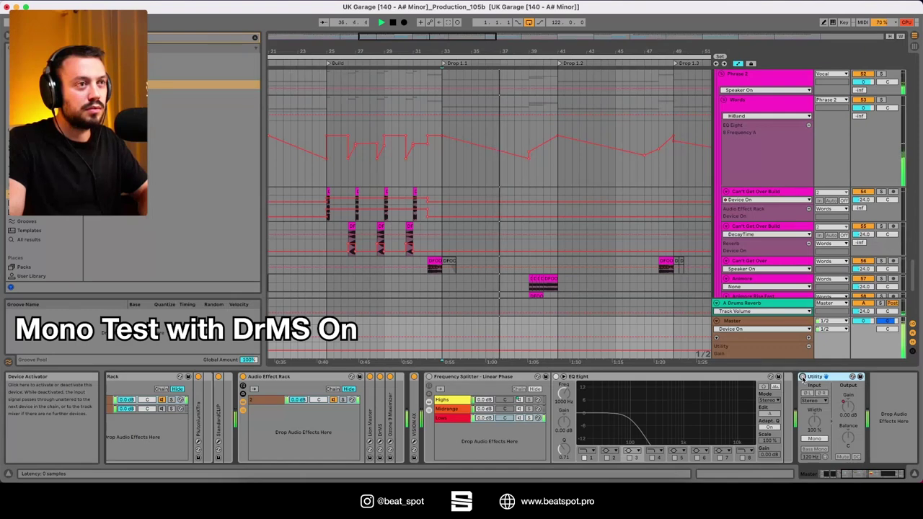
pyautogui.click(803, 377)
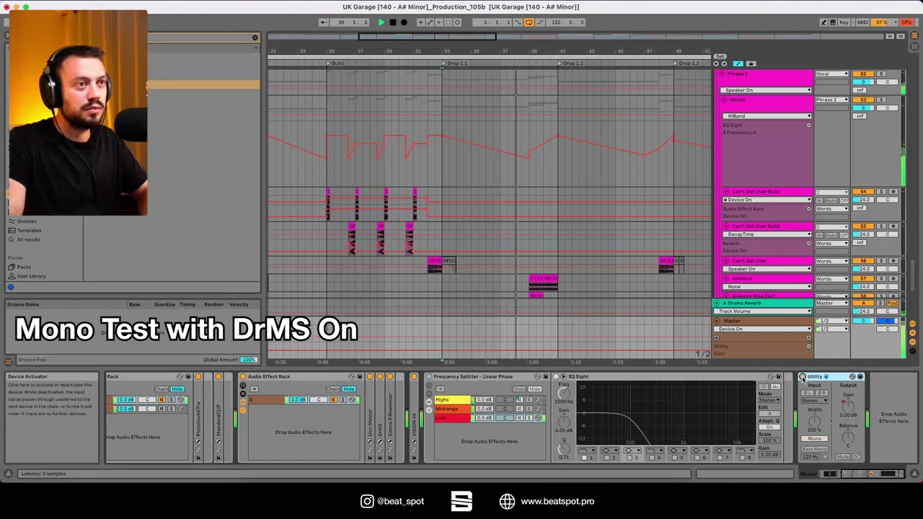
pyautogui.click(803, 377)
pyautogui.click(803, 377)
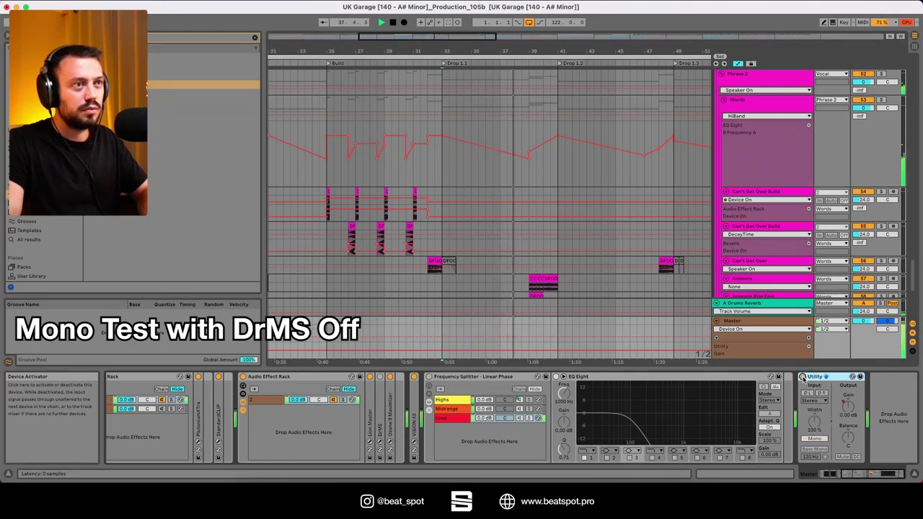
pyautogui.click(802, 377)
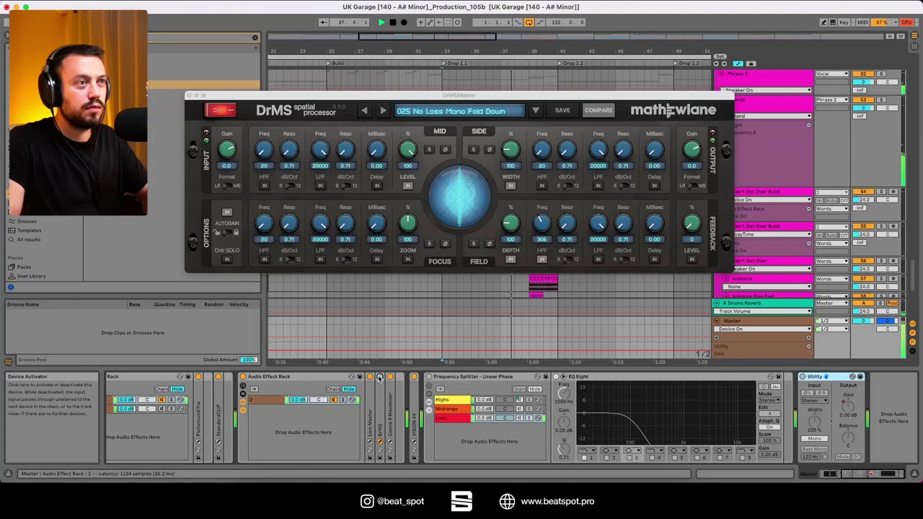
# - Stop playback and reload the 025 No Loss Mono Fold Down DrMS preset
pyautogui.press('space')
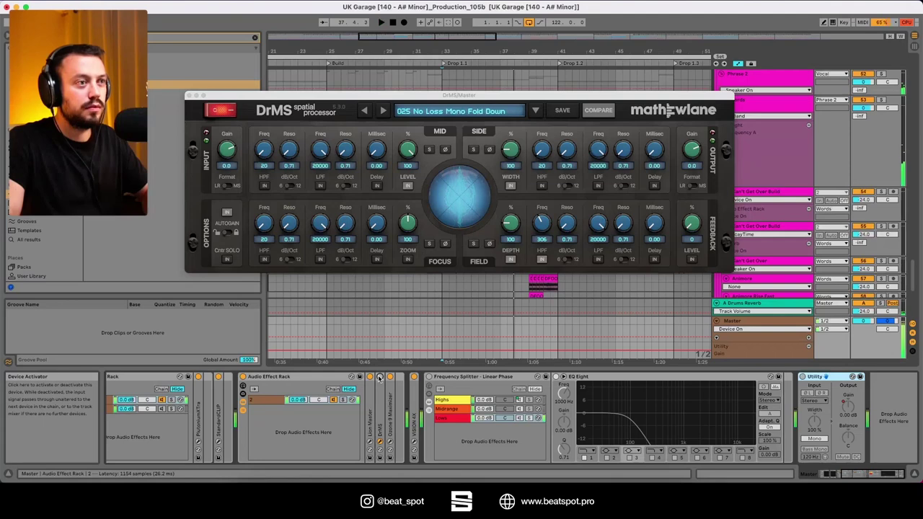
pyautogui.click(366, 112)
pyautogui.click(382, 112)
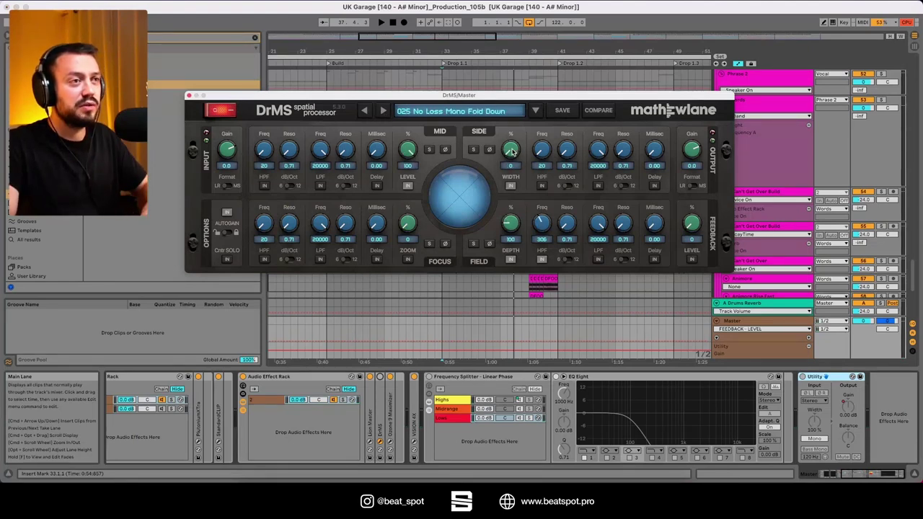
# - Play from bar 33 while raising DrMS side width to 40, 90, then 100
pyautogui.press('space')
pyautogui.moveTo(512, 153); pyautogui.dragTo(511, 144)
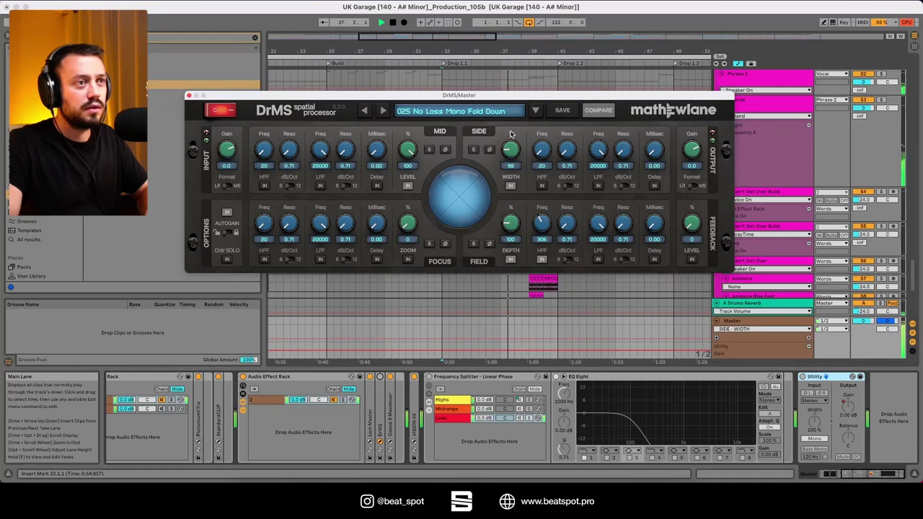
pyautogui.press('space')
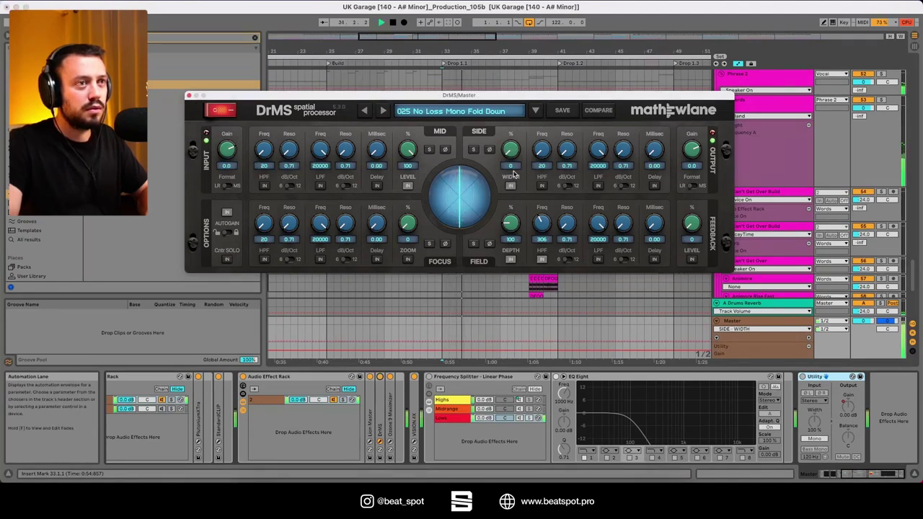
pyautogui.moveTo(514, 168); pyautogui.dragTo(514, 146)
pyautogui.press('space')
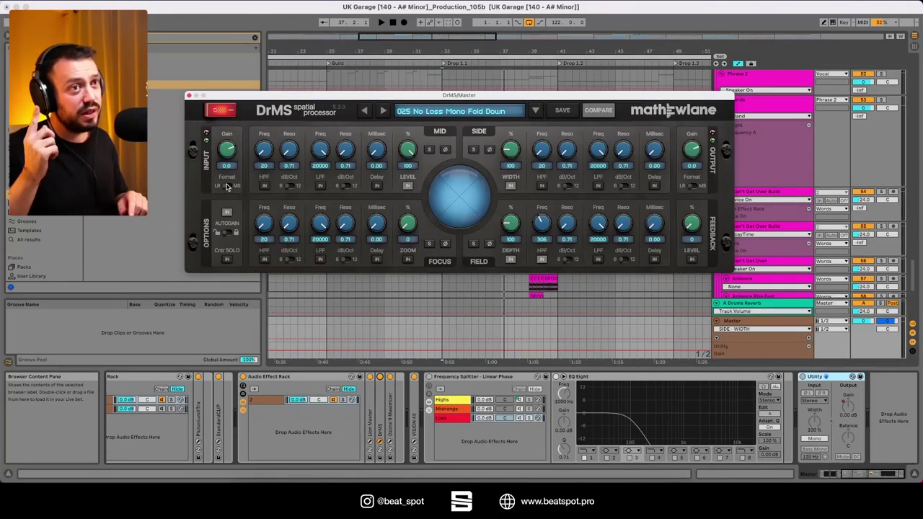
# - Play briefly, then toggle the DrMS Input and Output Format switches between LR and MS
pyautogui.press('space')
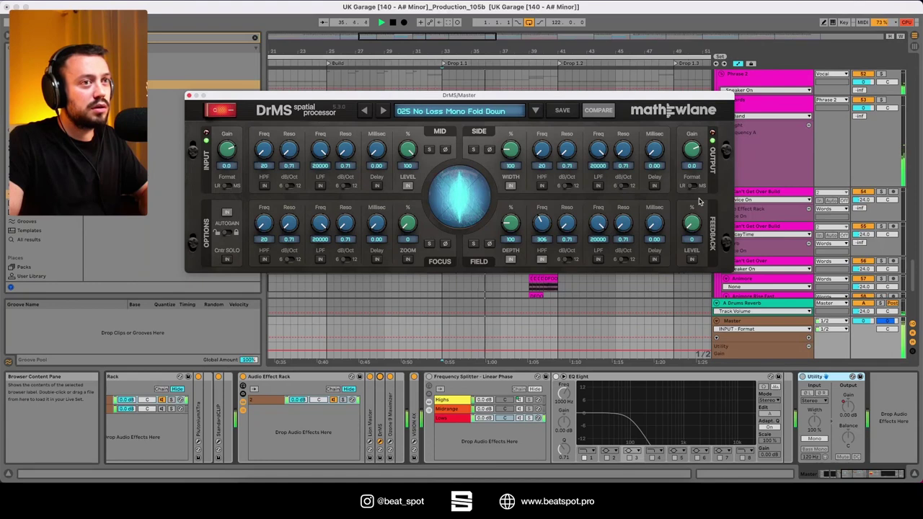
pyautogui.press('space')
pyautogui.press('space')
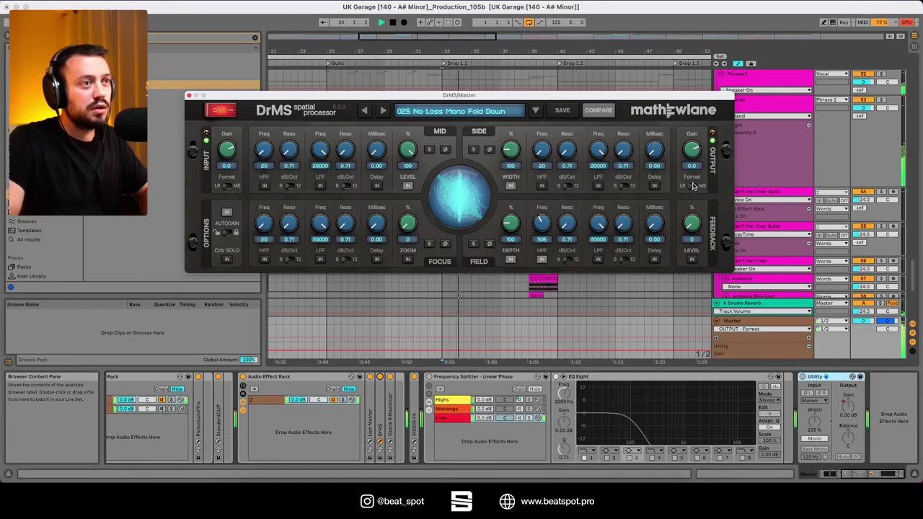
pyautogui.click(229, 186)
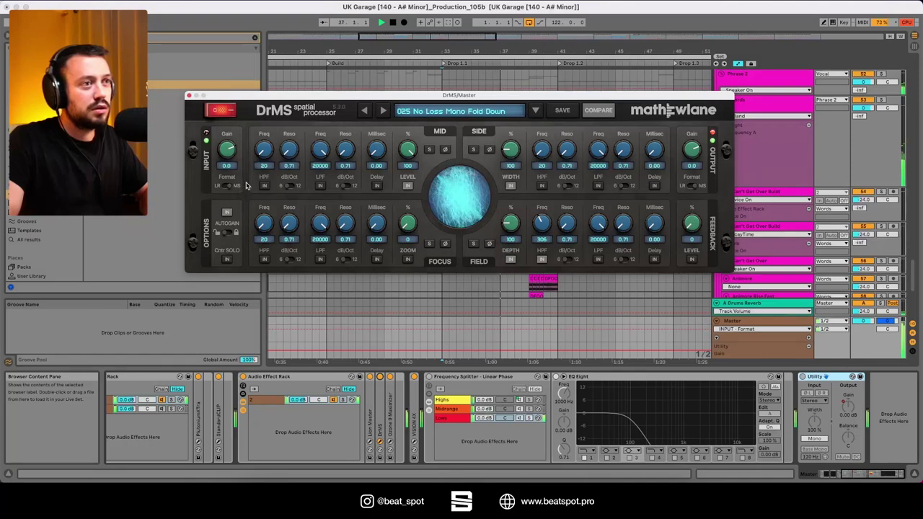
pyautogui.click(225, 187)
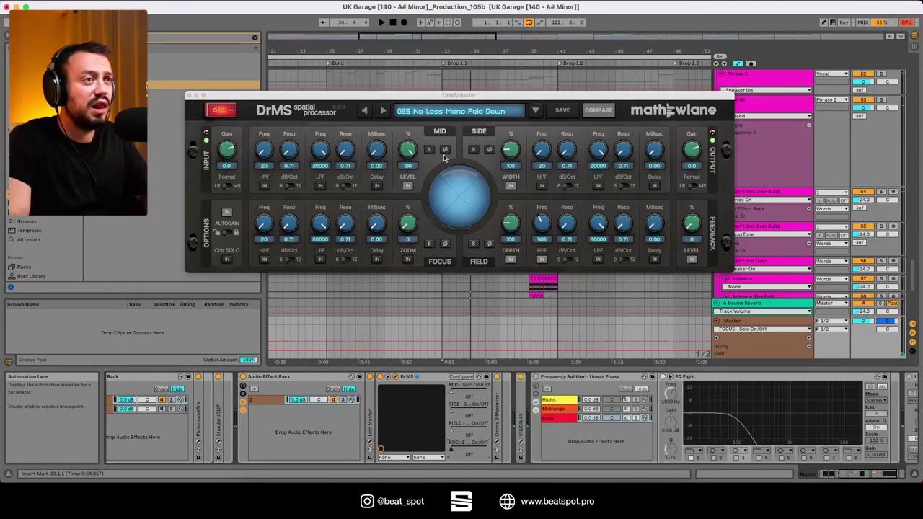
# - Solo the DrMS mid, side and field signals in turn, alternating between them
pyautogui.click(429, 243)
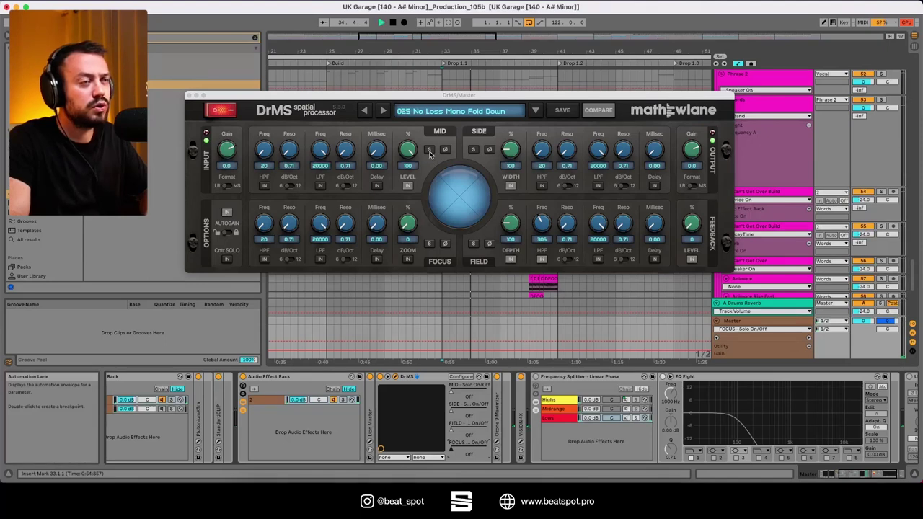
pyautogui.click(429, 151)
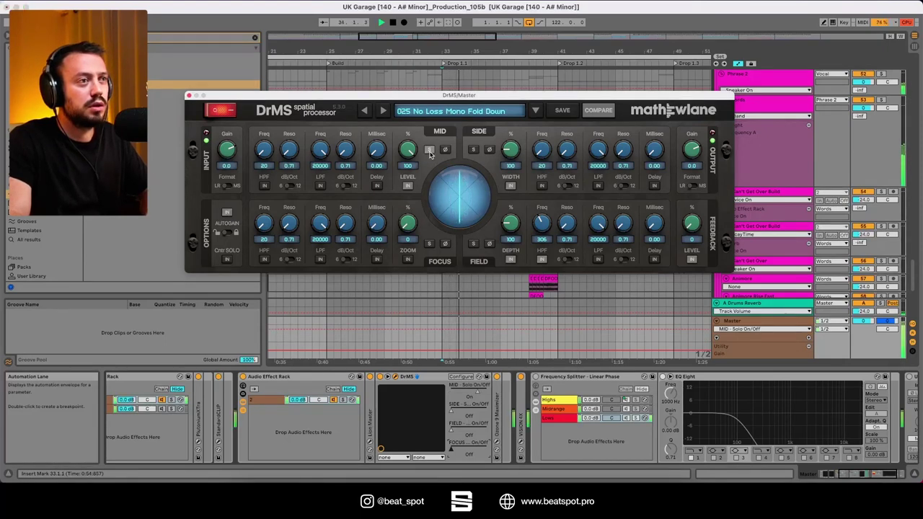
pyautogui.click(473, 150)
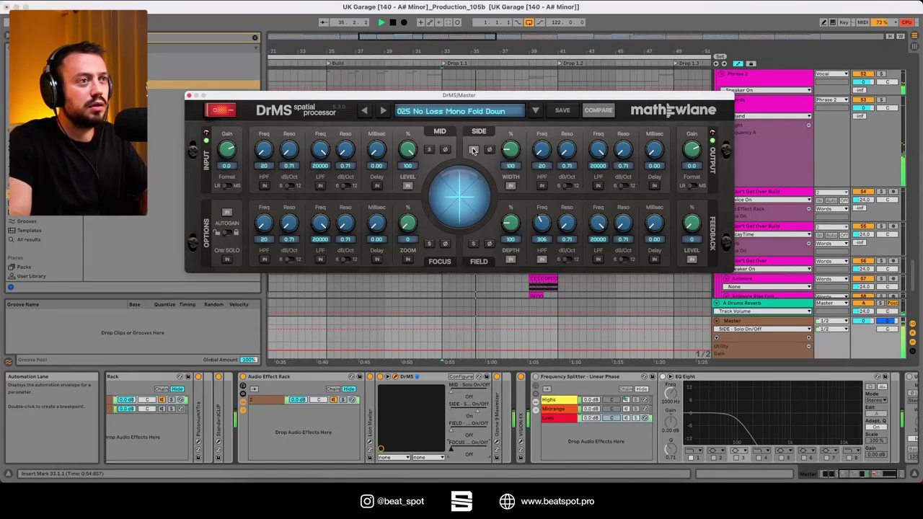
pyautogui.click(474, 245)
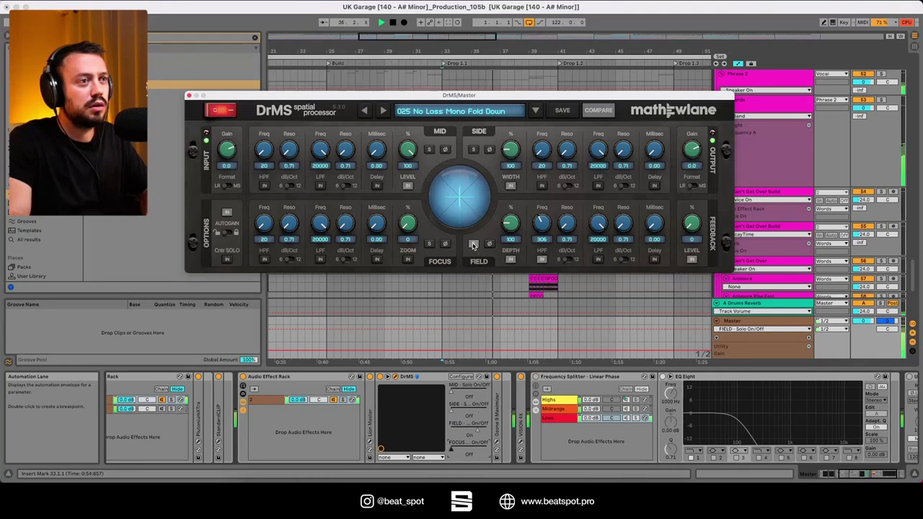
pyautogui.click(430, 150)
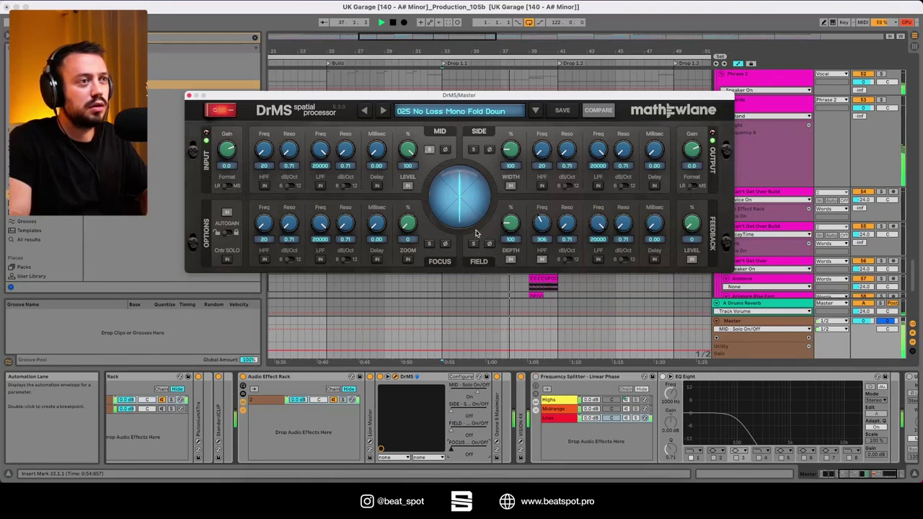
pyautogui.click(474, 245)
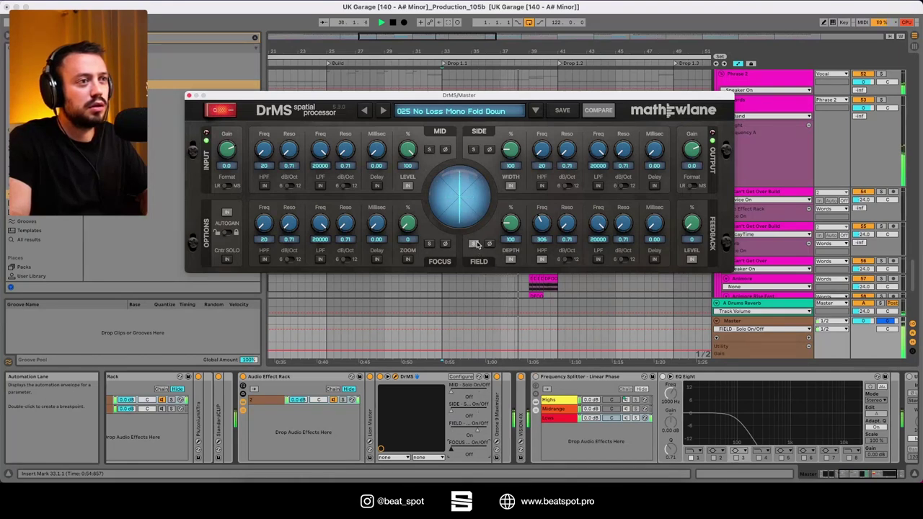
pyautogui.click(474, 150)
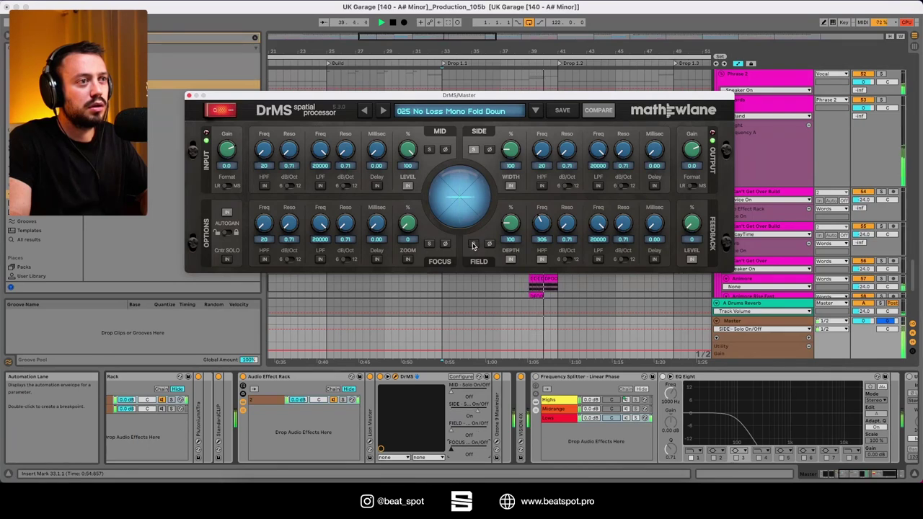
pyautogui.click(473, 246)
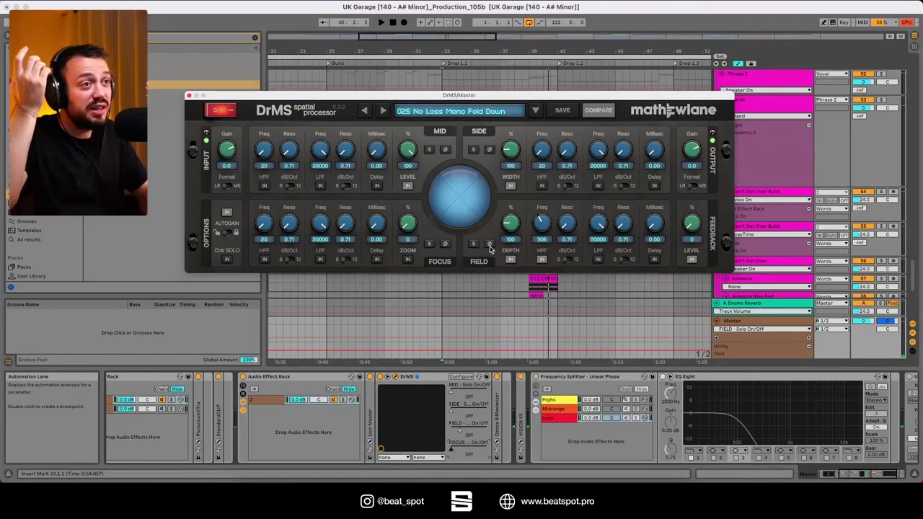
# - Flip the side and field phases, fold the master to mono, then stop playback
pyautogui.click(489, 149)
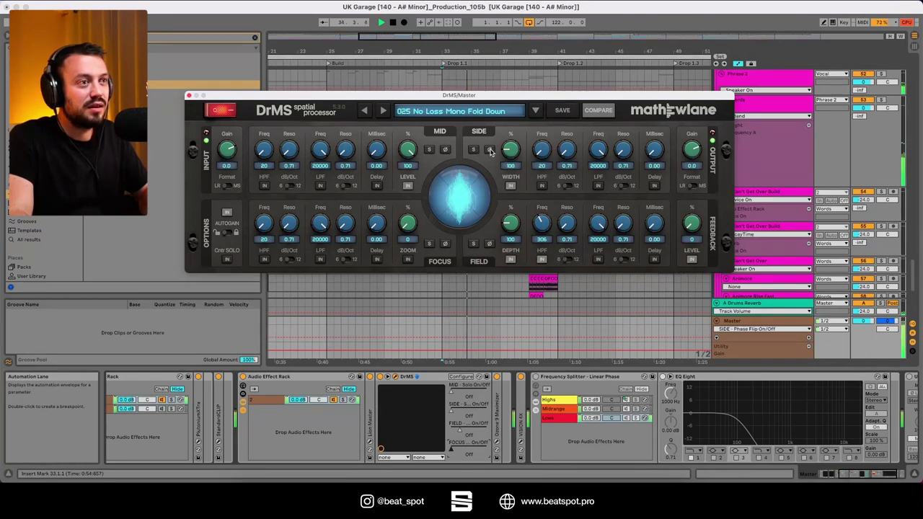
pyautogui.hscroll(3, 721, 419)
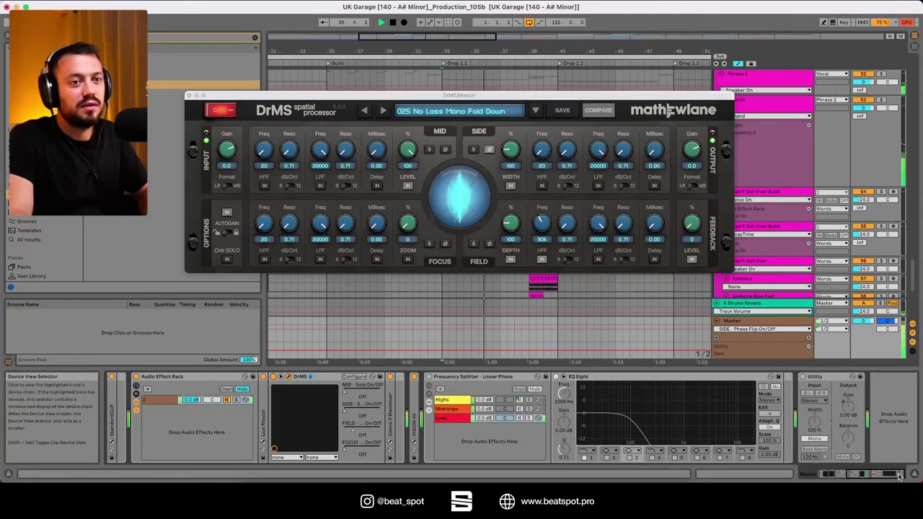
pyautogui.click(802, 376)
pyautogui.click(801, 377)
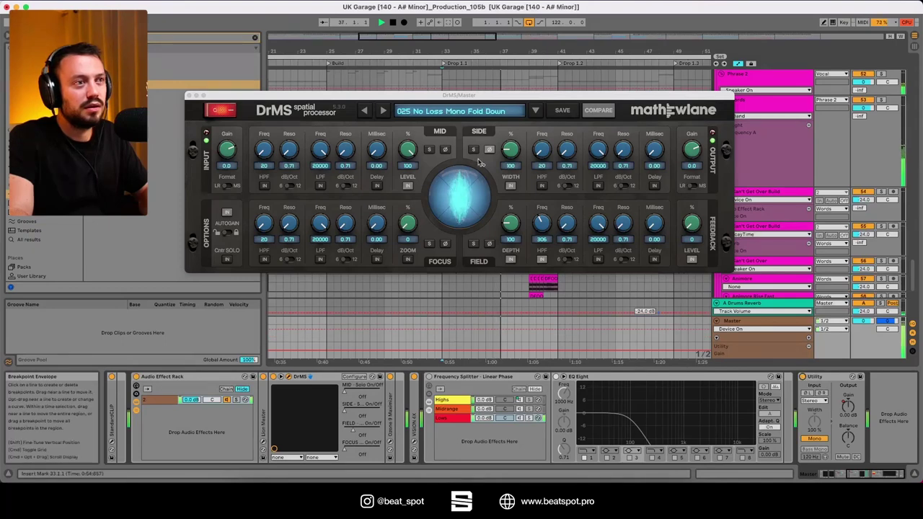
pyautogui.click(489, 150)
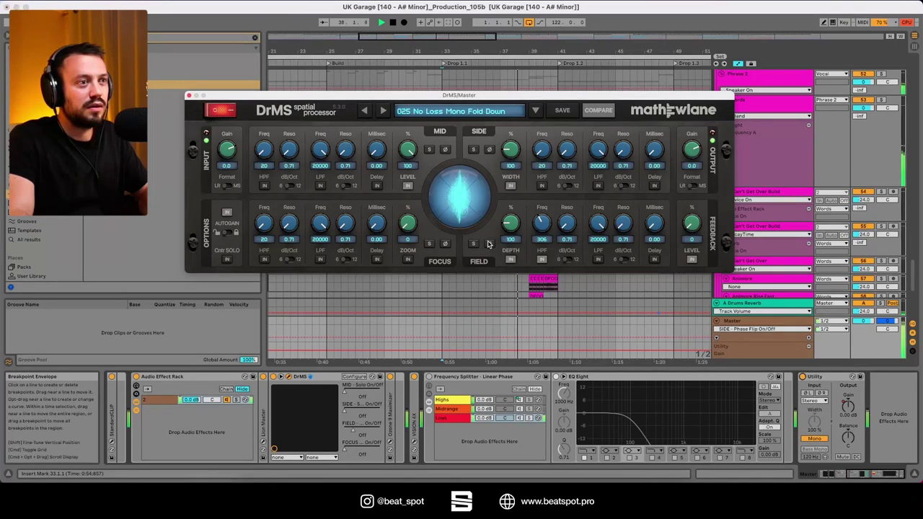
pyautogui.click(489, 244)
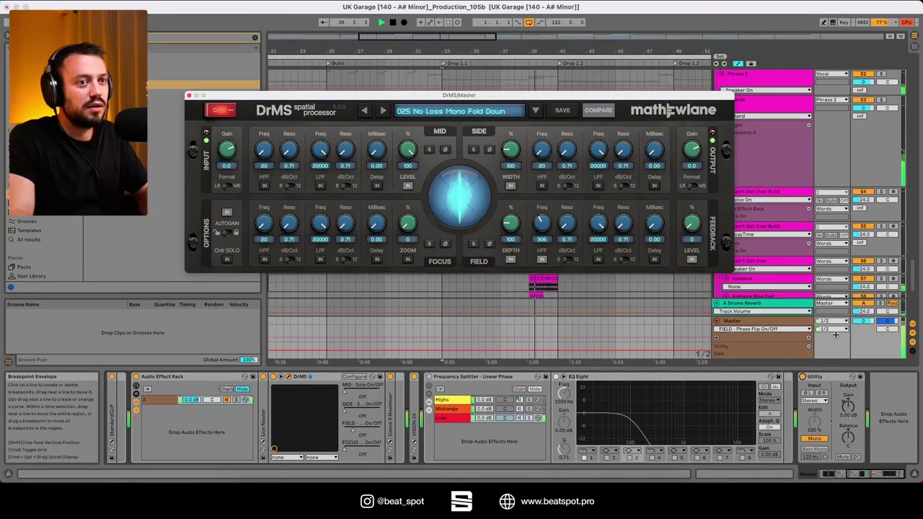
pyautogui.press('space')
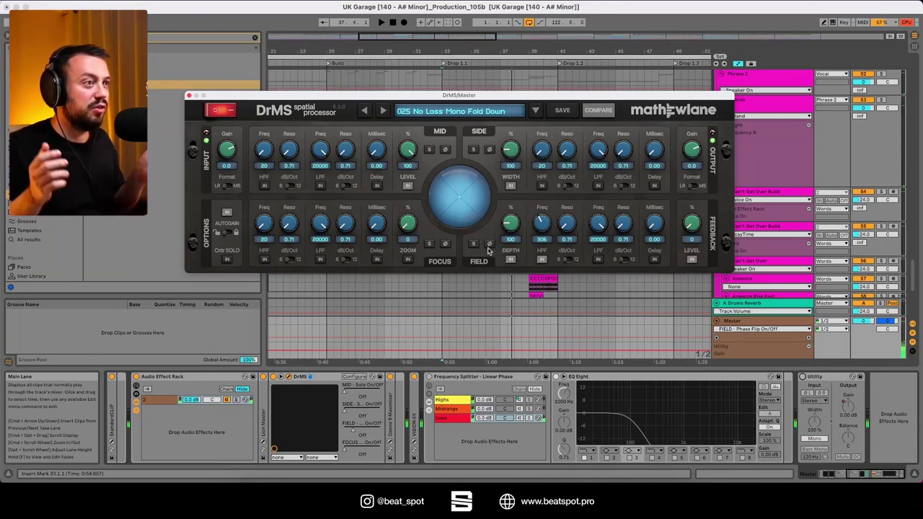